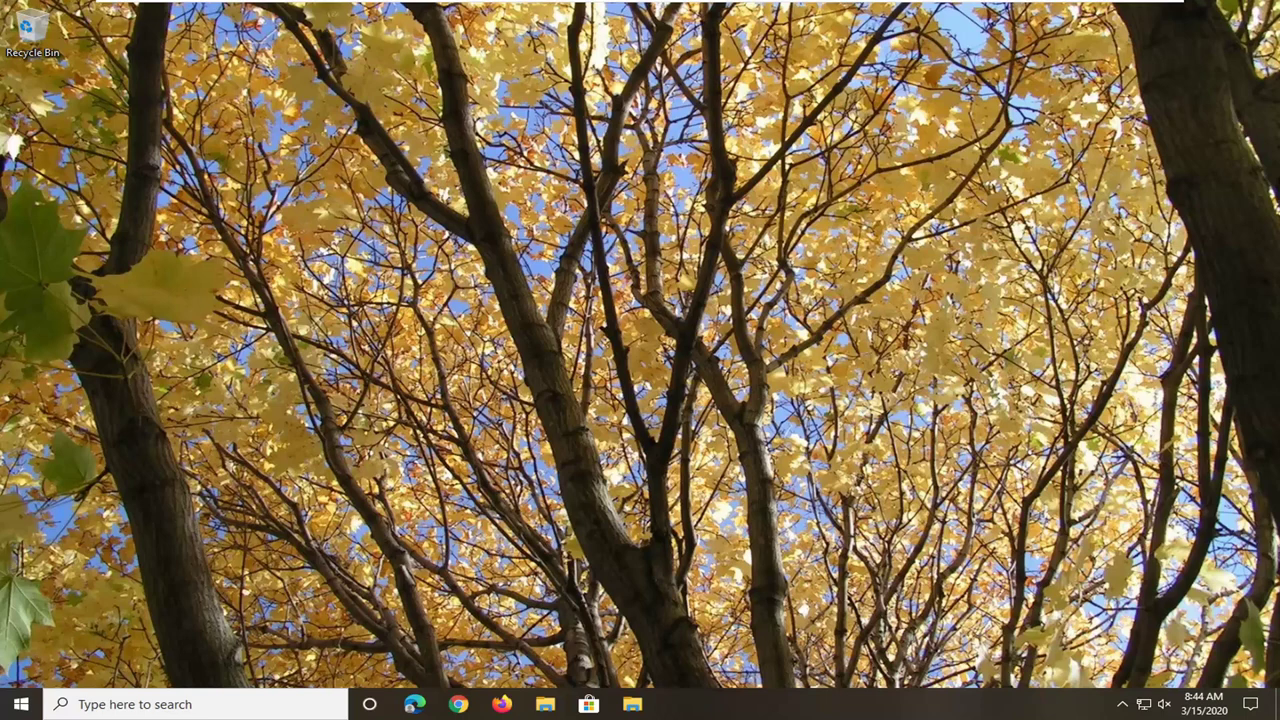
Search the Start menu for regedit and run Registry Editor as administrator, approving the UAC prompt
click(16, 706)
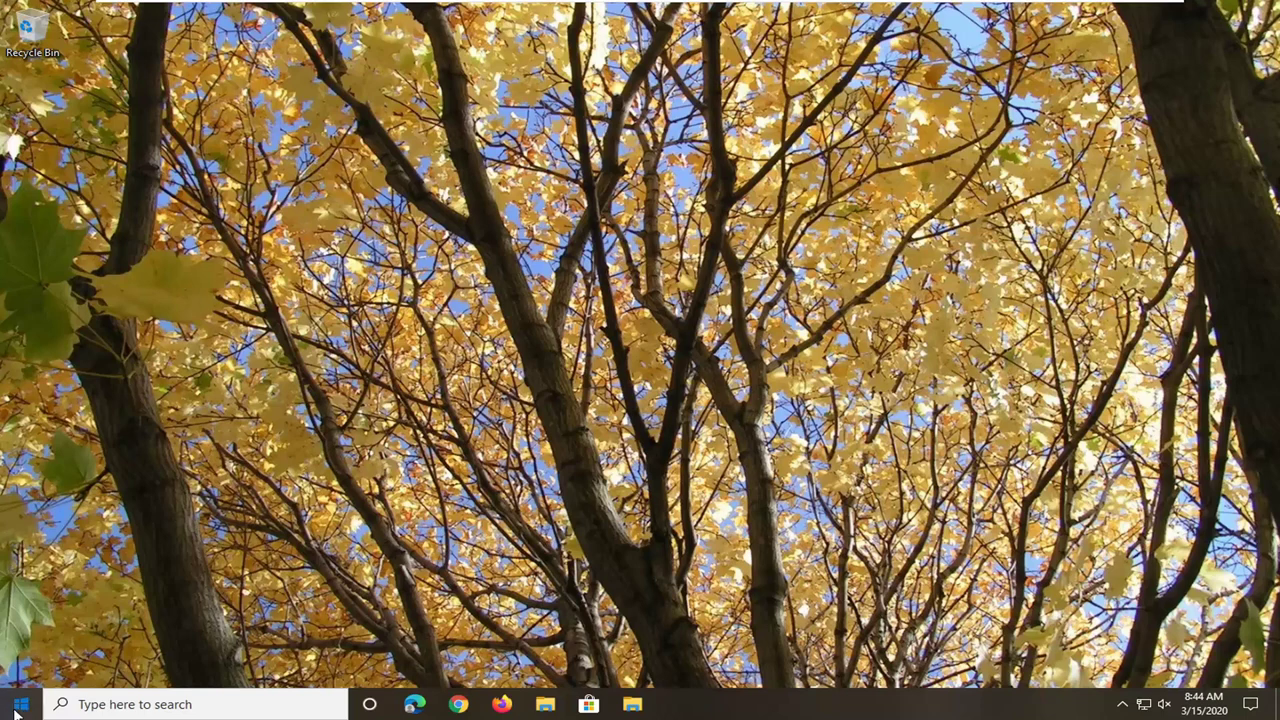
text(regedit)
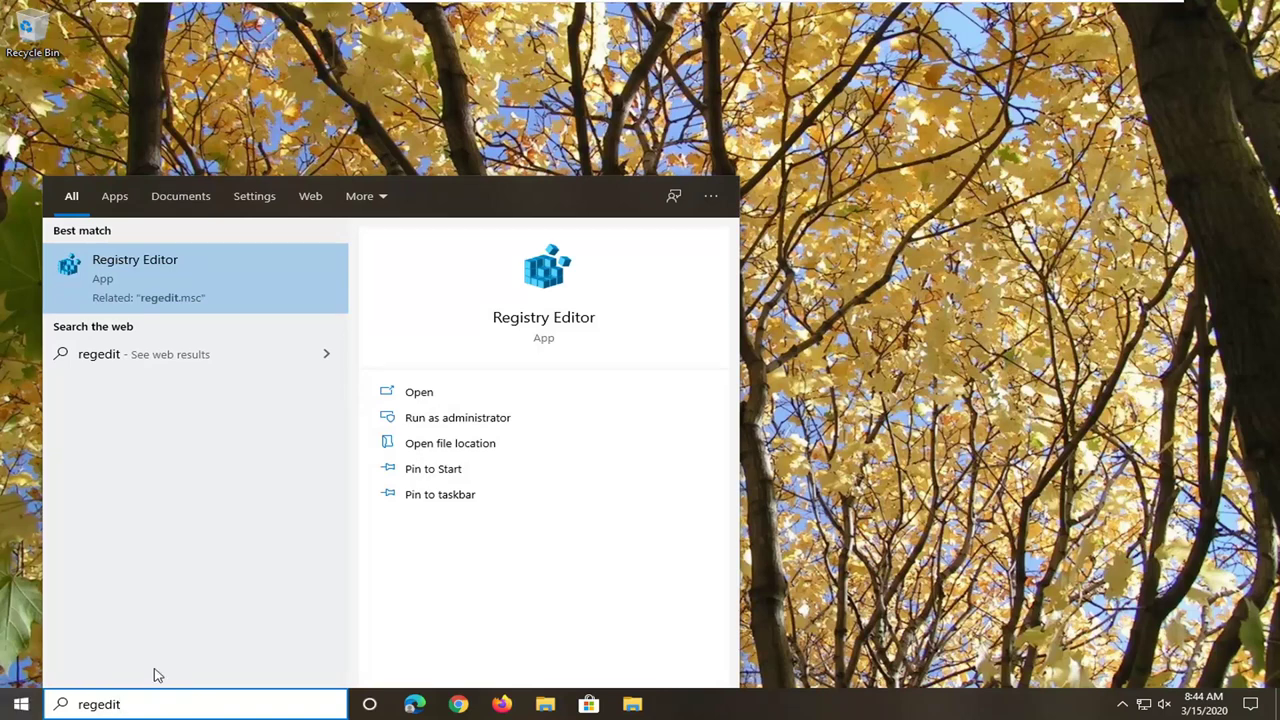
right_click(127, 279)
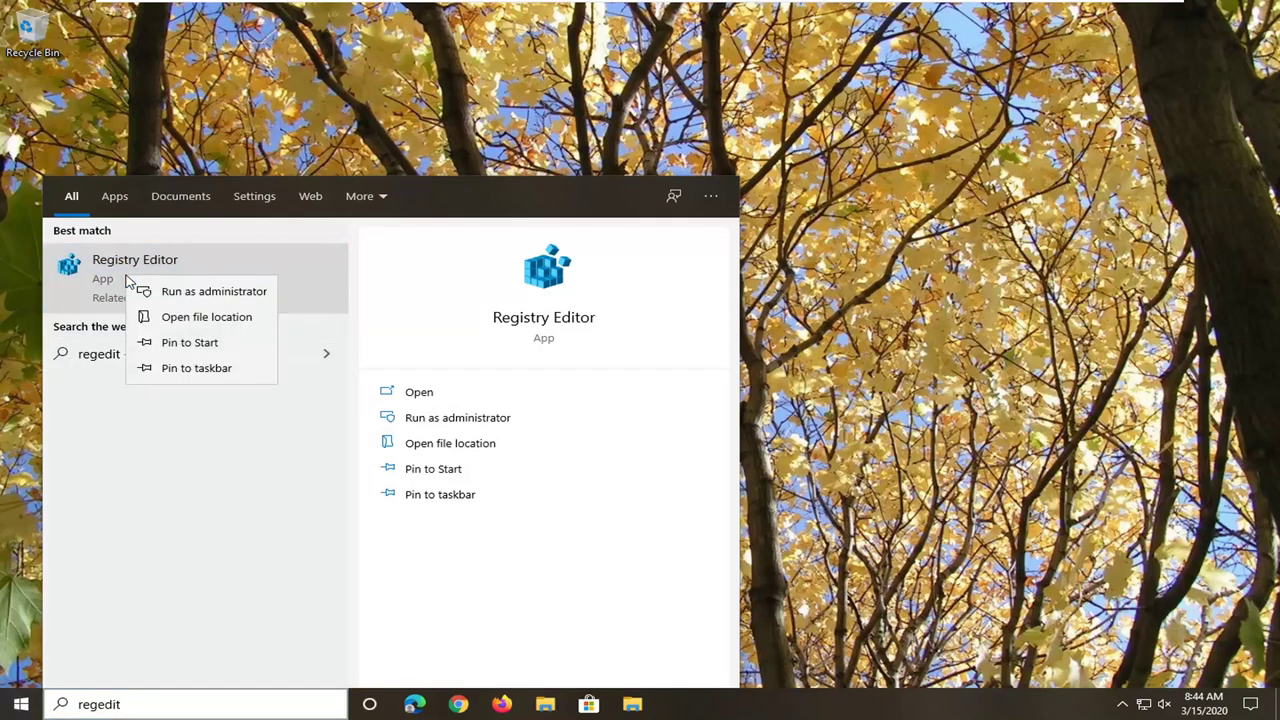
click(203, 296)
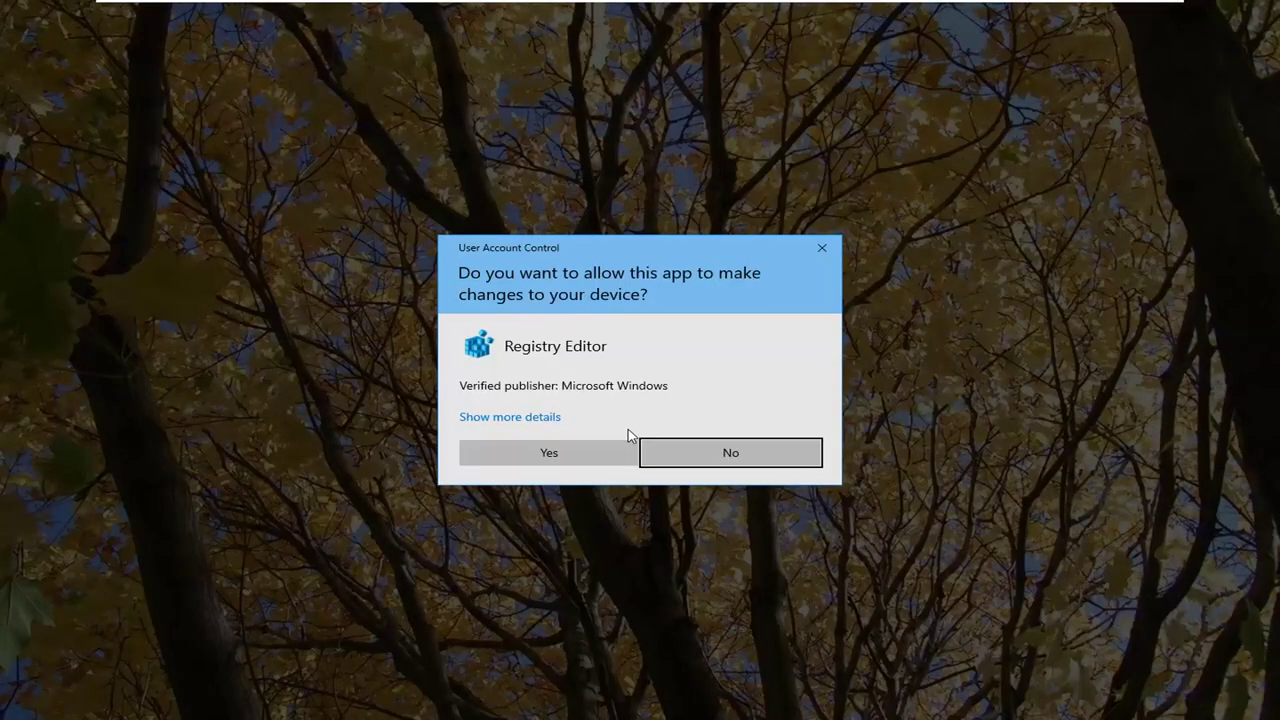
click(545, 451)
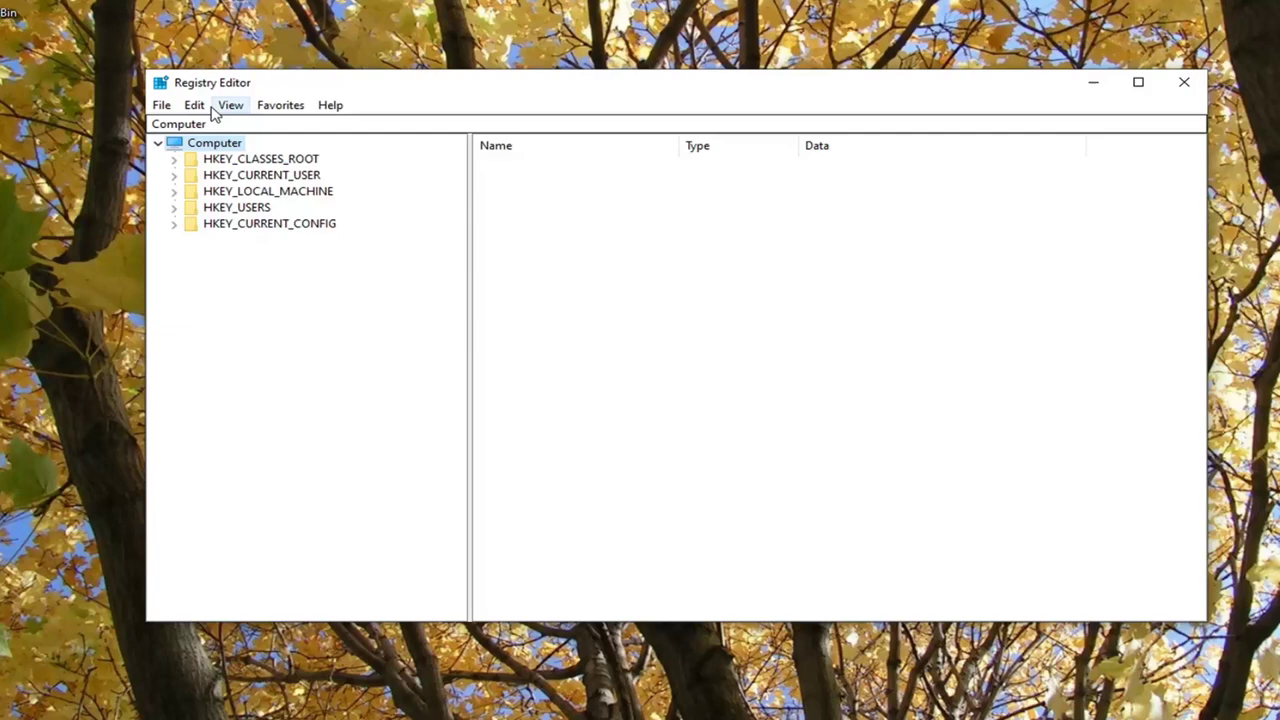
click(163, 107)
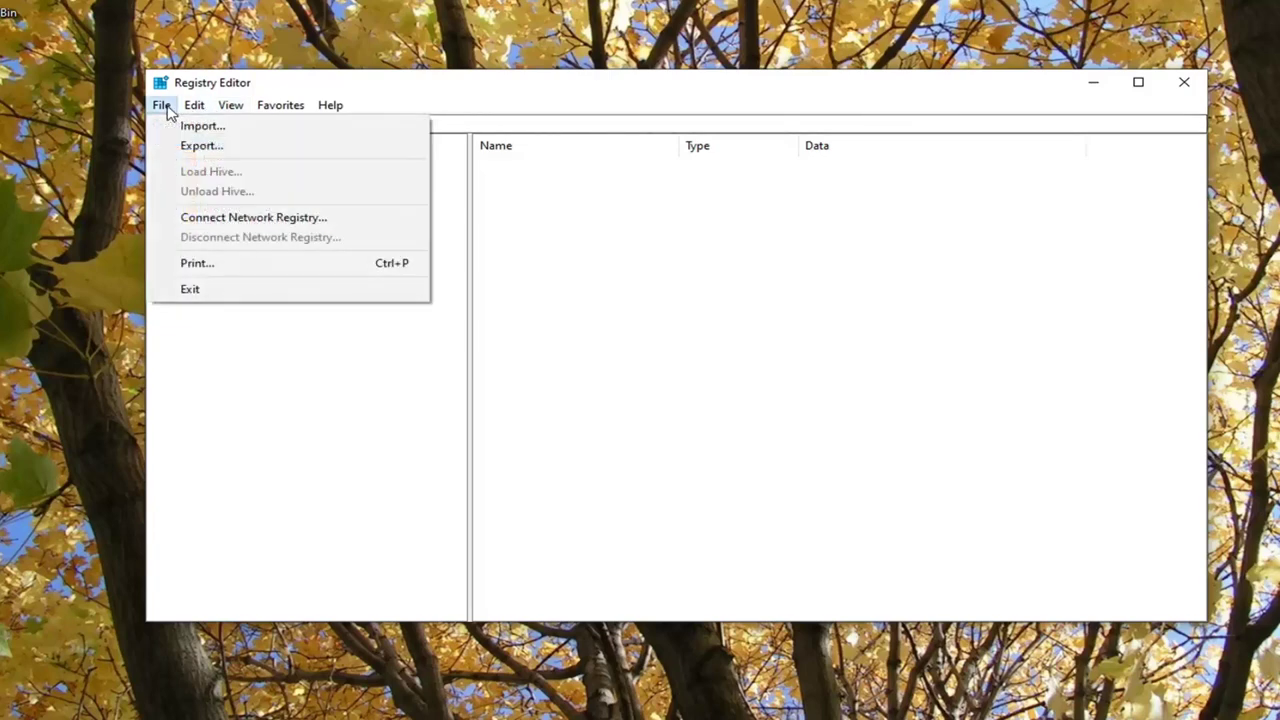
click(185, 147)
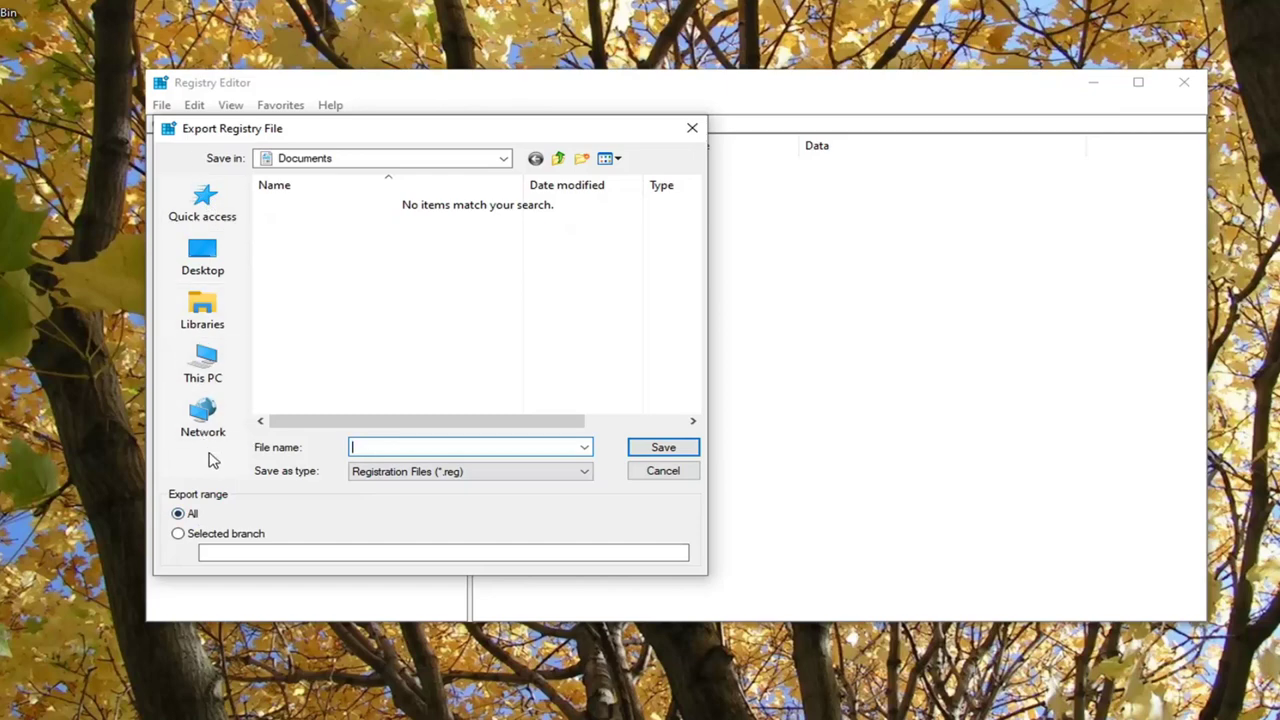
click(214, 260)
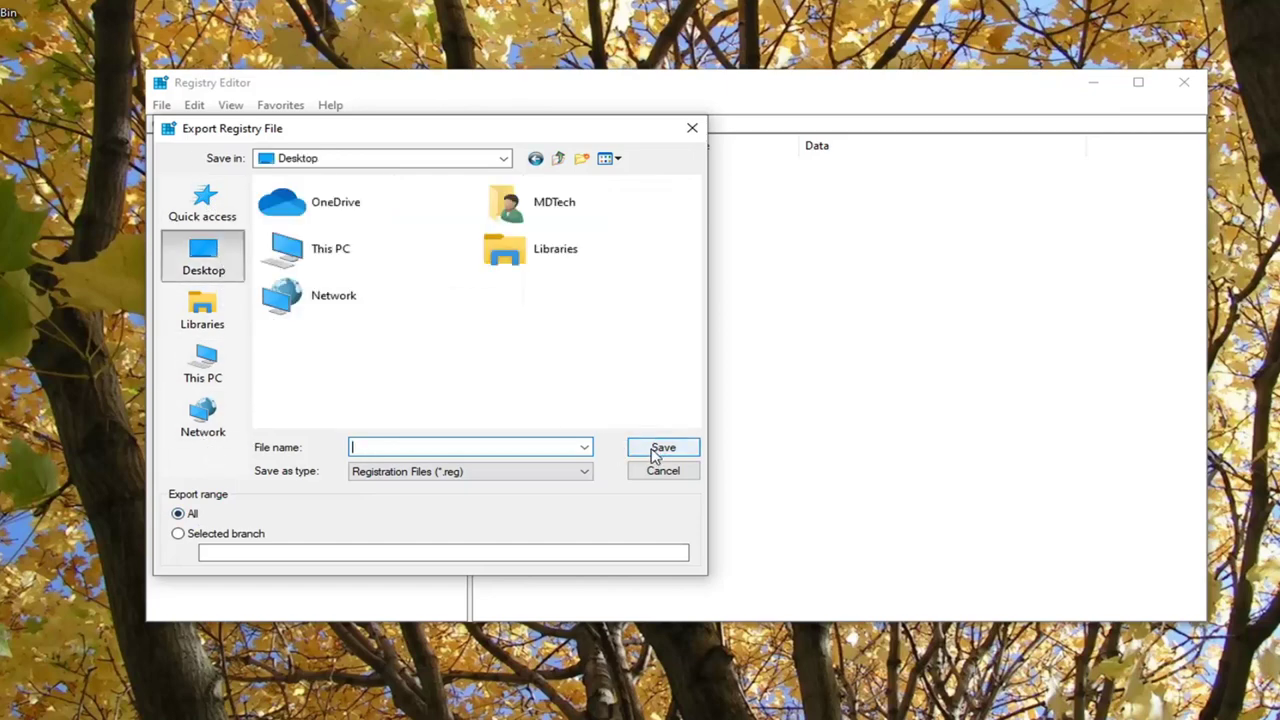
click(659, 474)
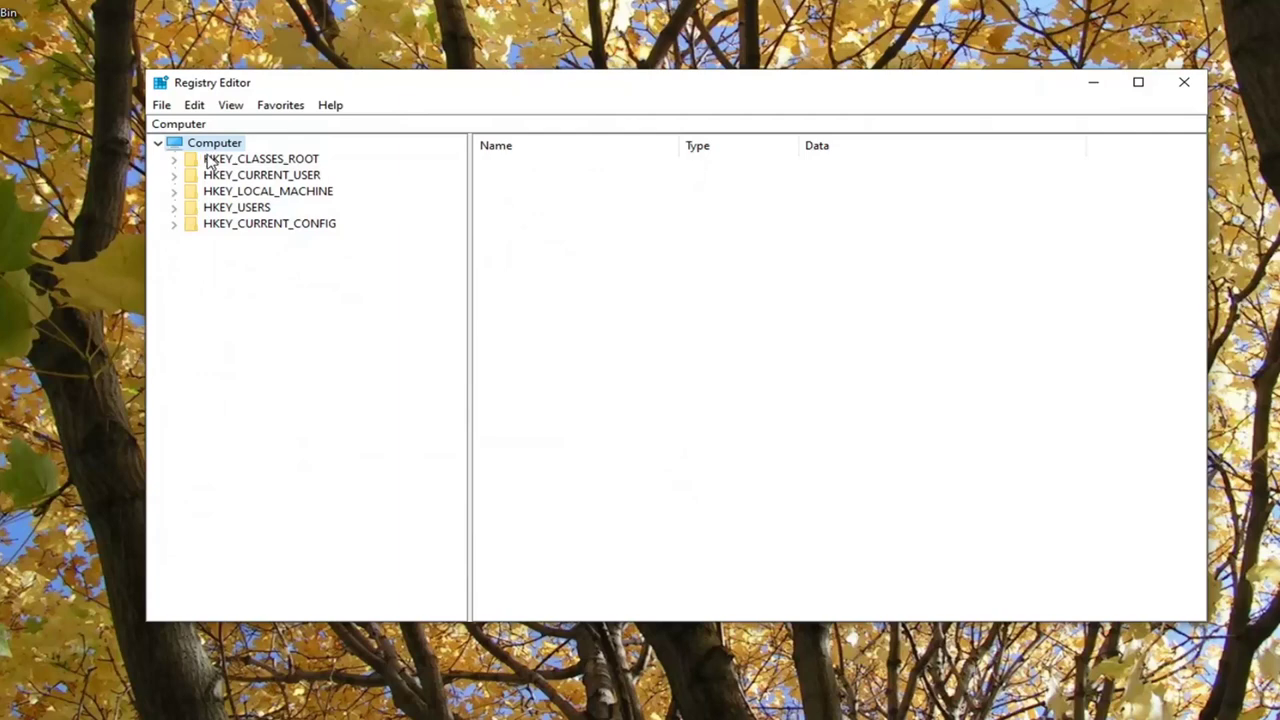
click(164, 106)
click(184, 130)
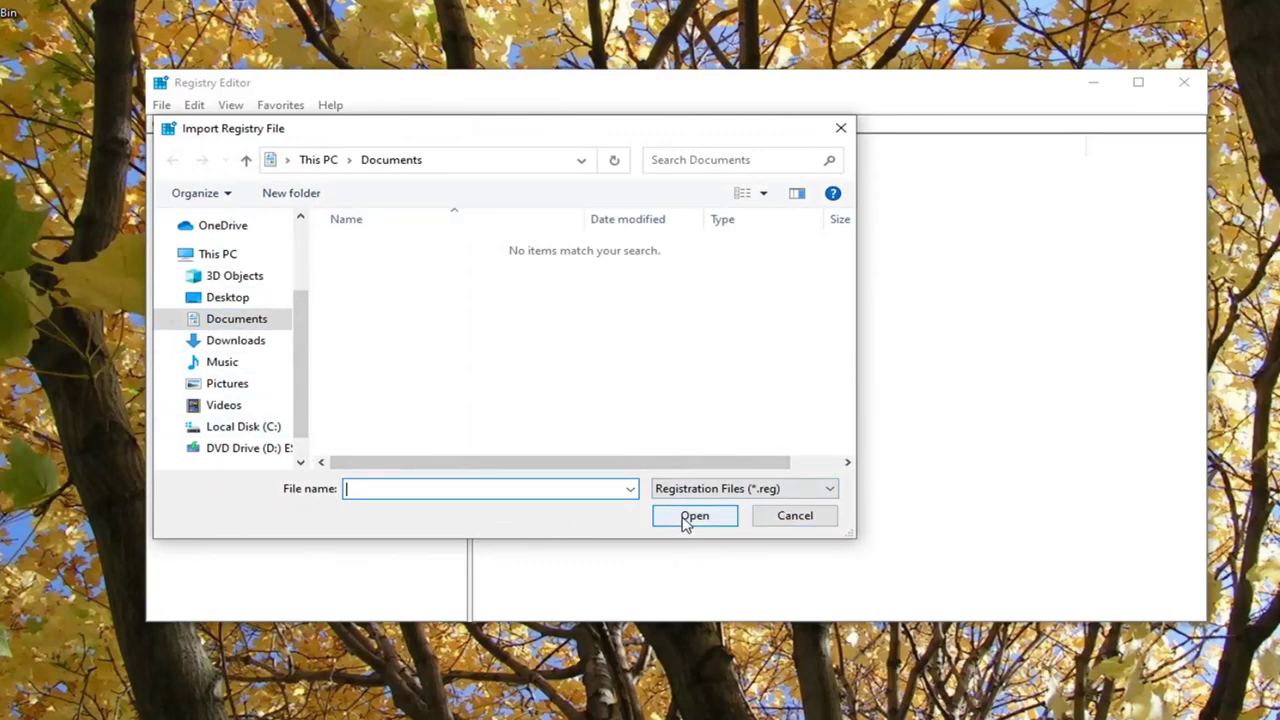
click(792, 516)
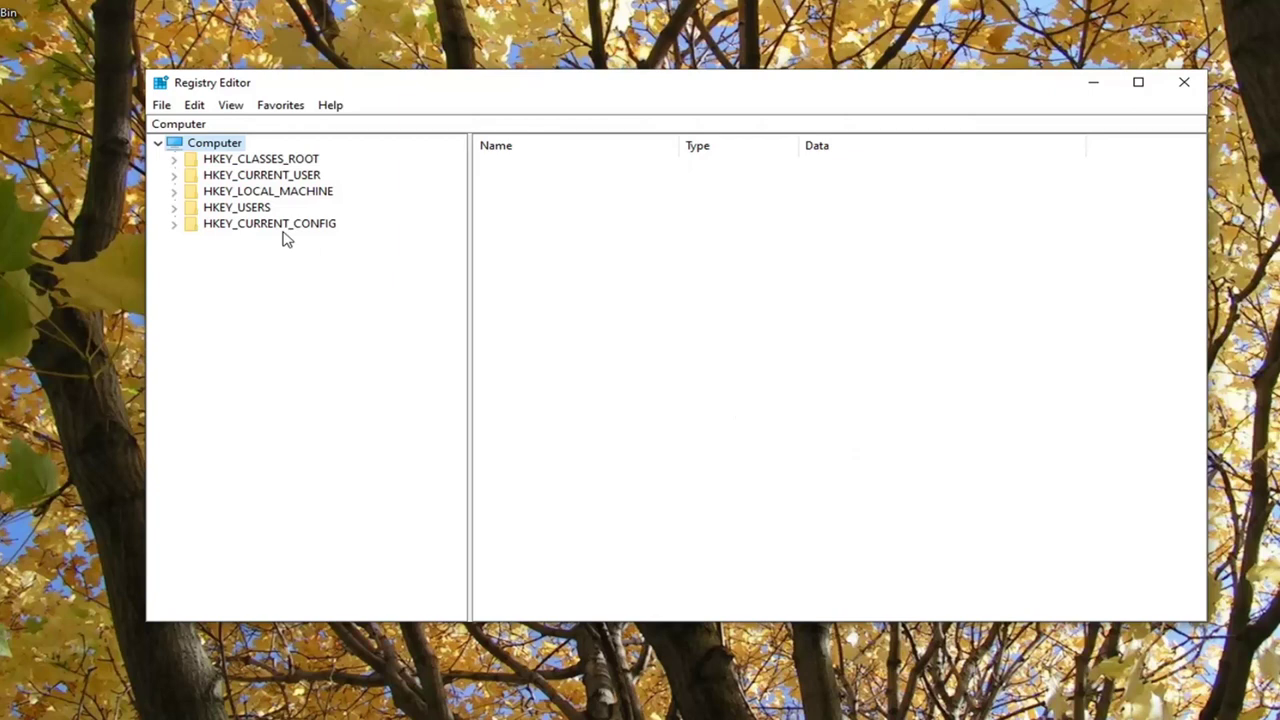
Expand HKEY_LOCAL_MACHINE, SYSTEM and CurrentControlSet in the key tree
click(256, 193)
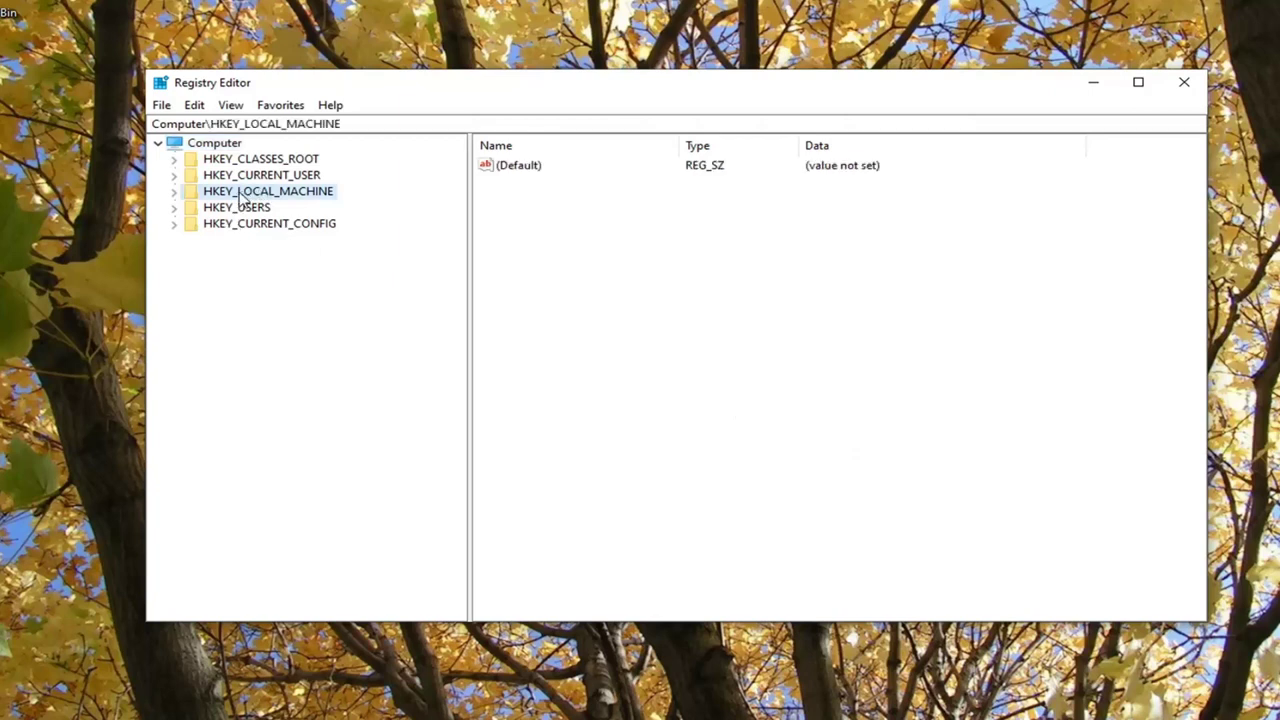
double_click(241, 195)
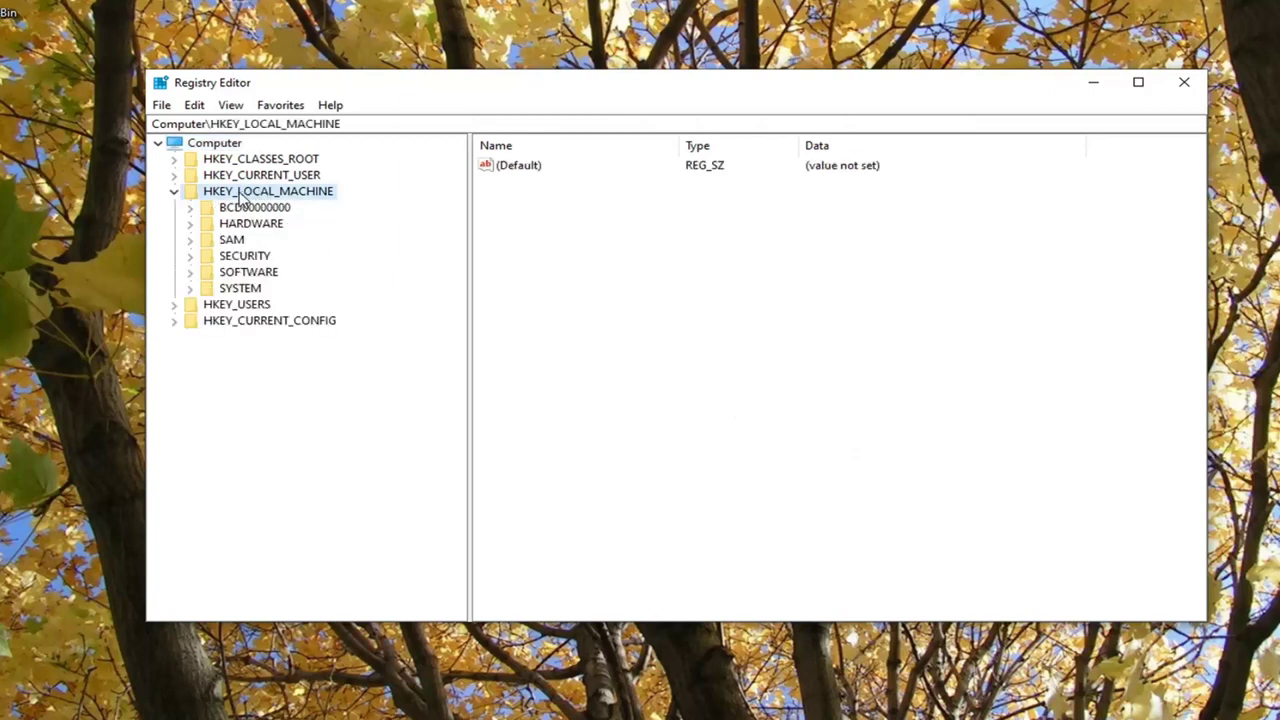
double_click(238, 294)
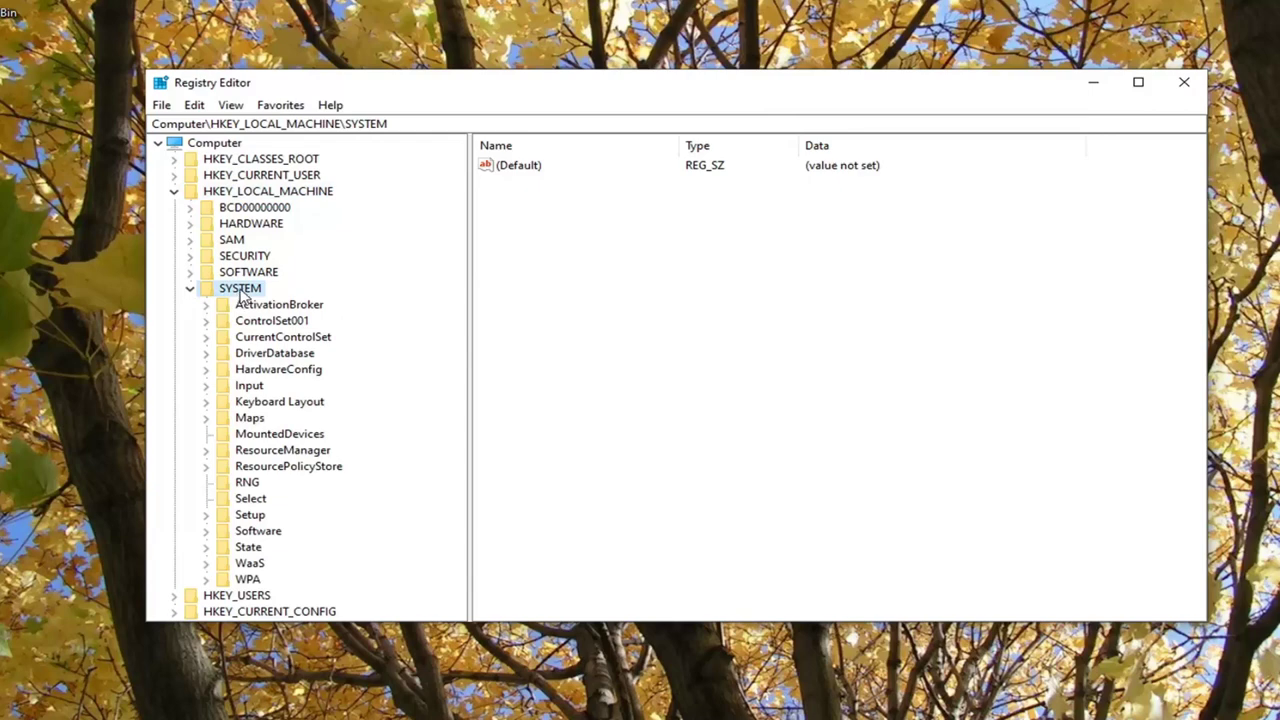
click(268, 338)
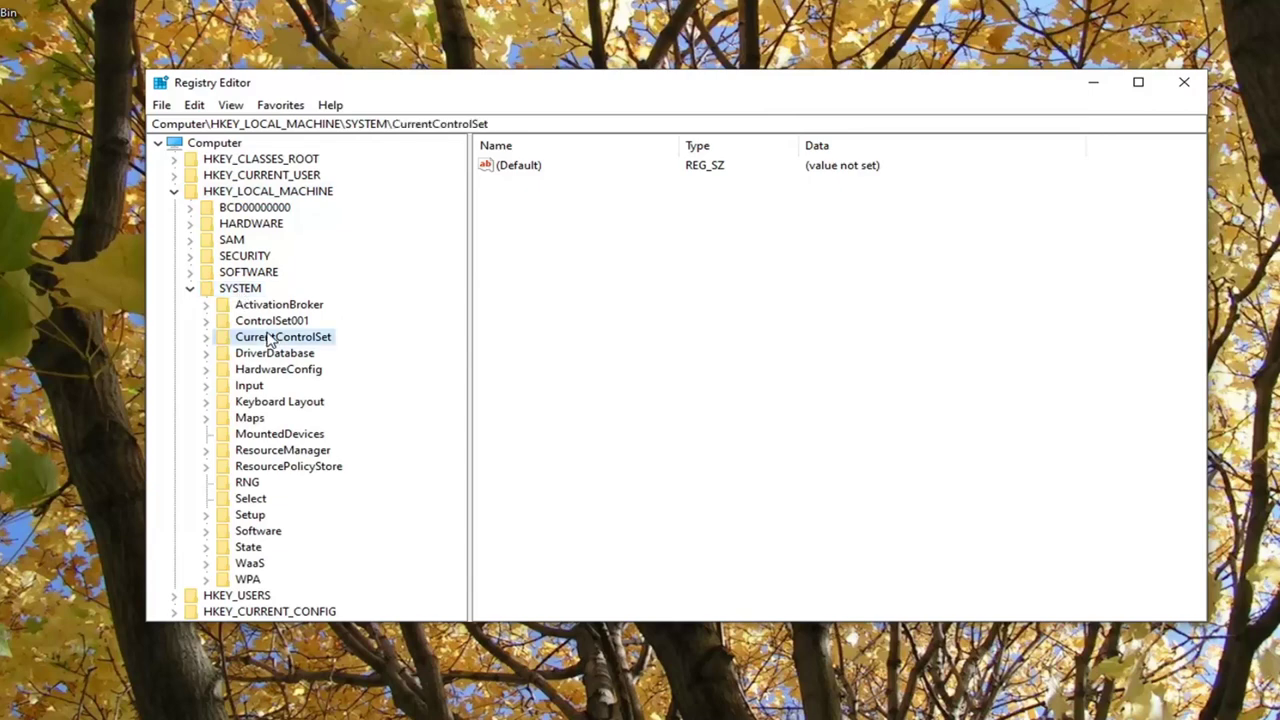
double_click(270, 344)
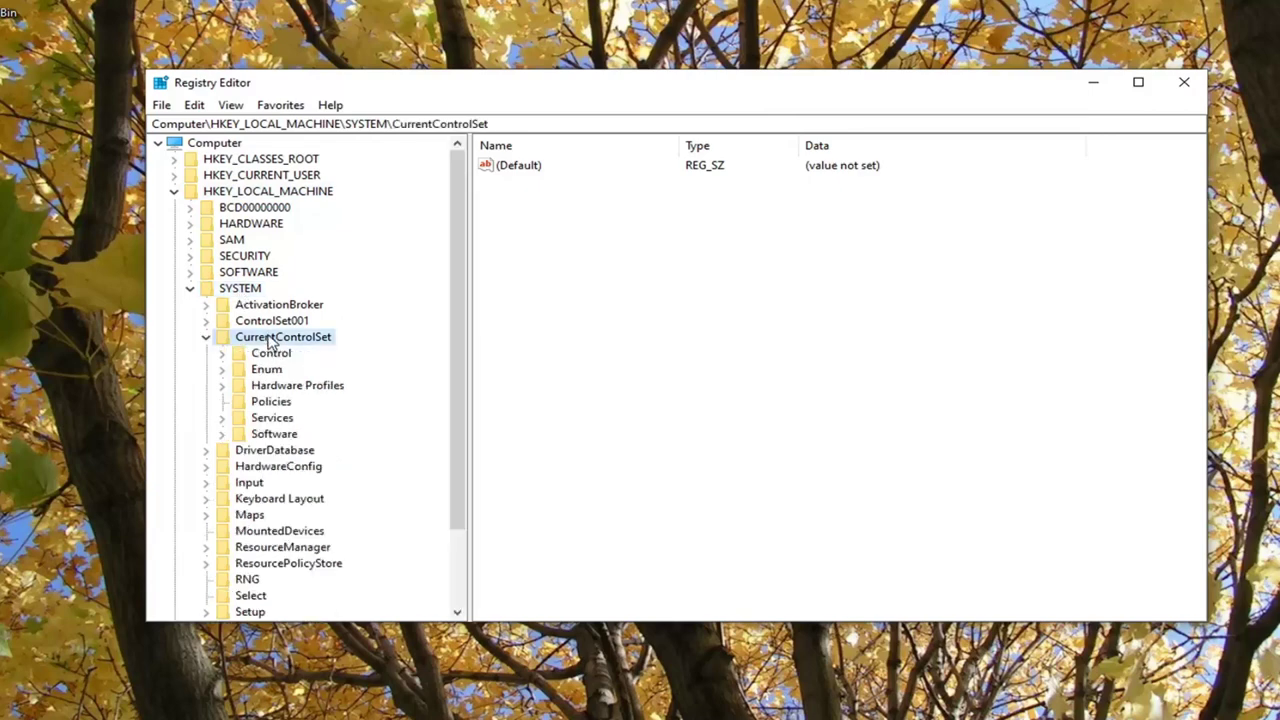
double_click(272, 344)
double_click(276, 344)
Expand Services, locate the WebClient service and select its Parameters subkey
click(272, 420)
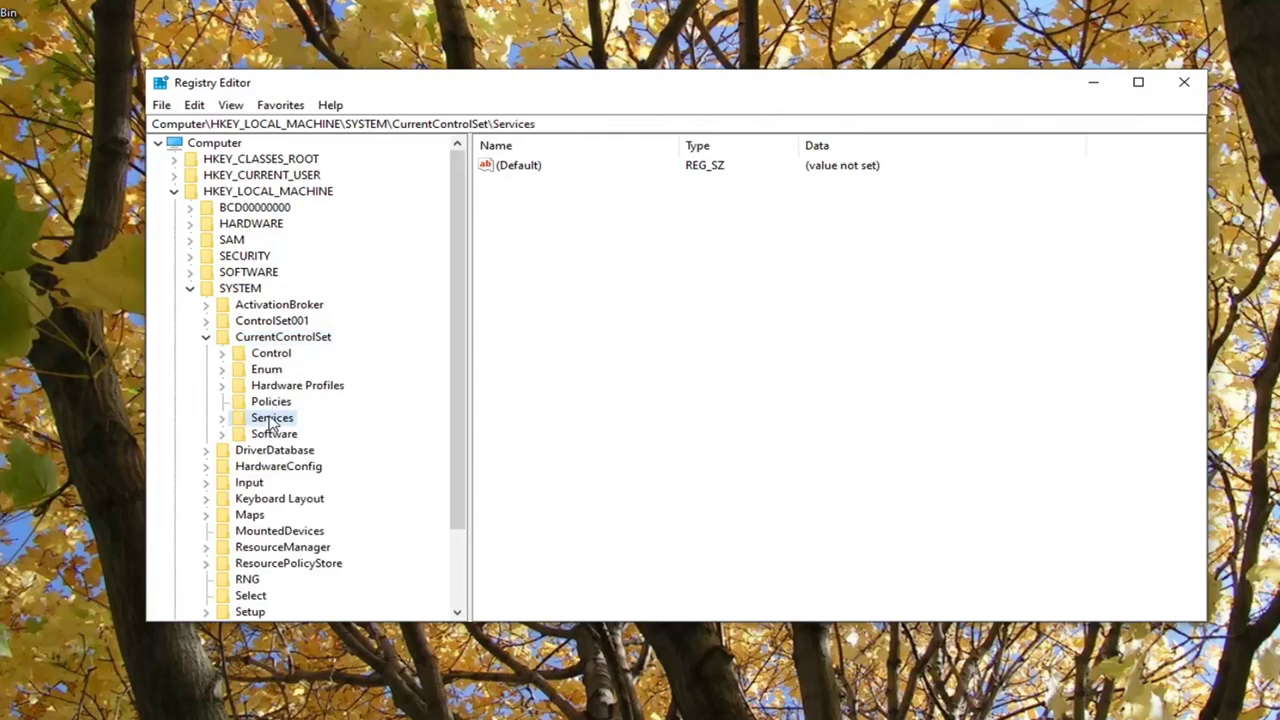
double_click(270, 420)
scroll(325, 415, down, 6)
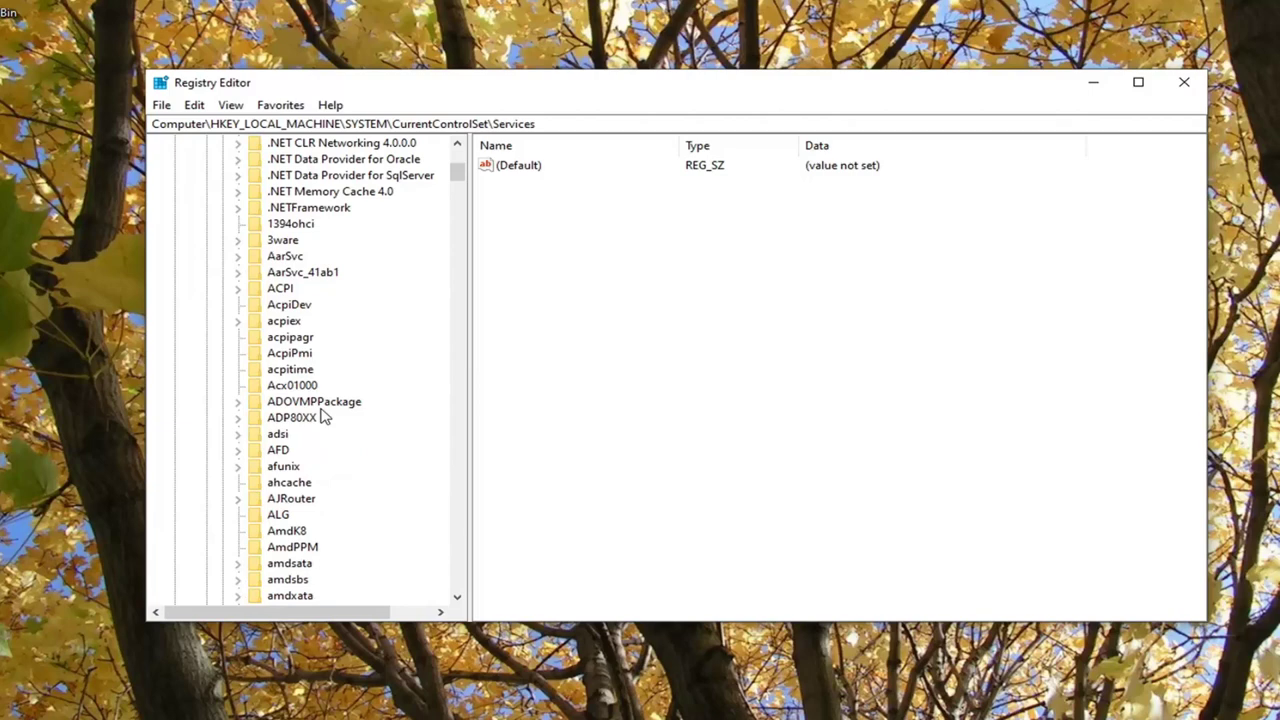
scroll(340, 390, down, 20)
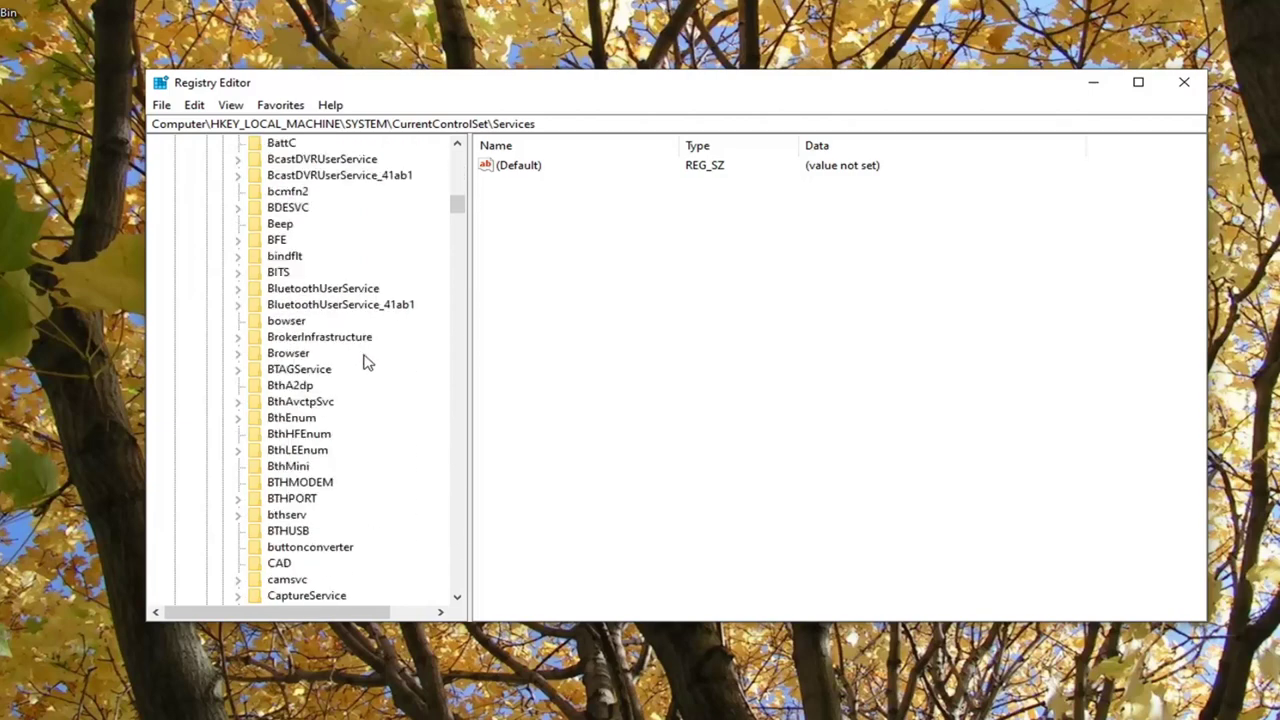
scroll(364, 368, down, 20)
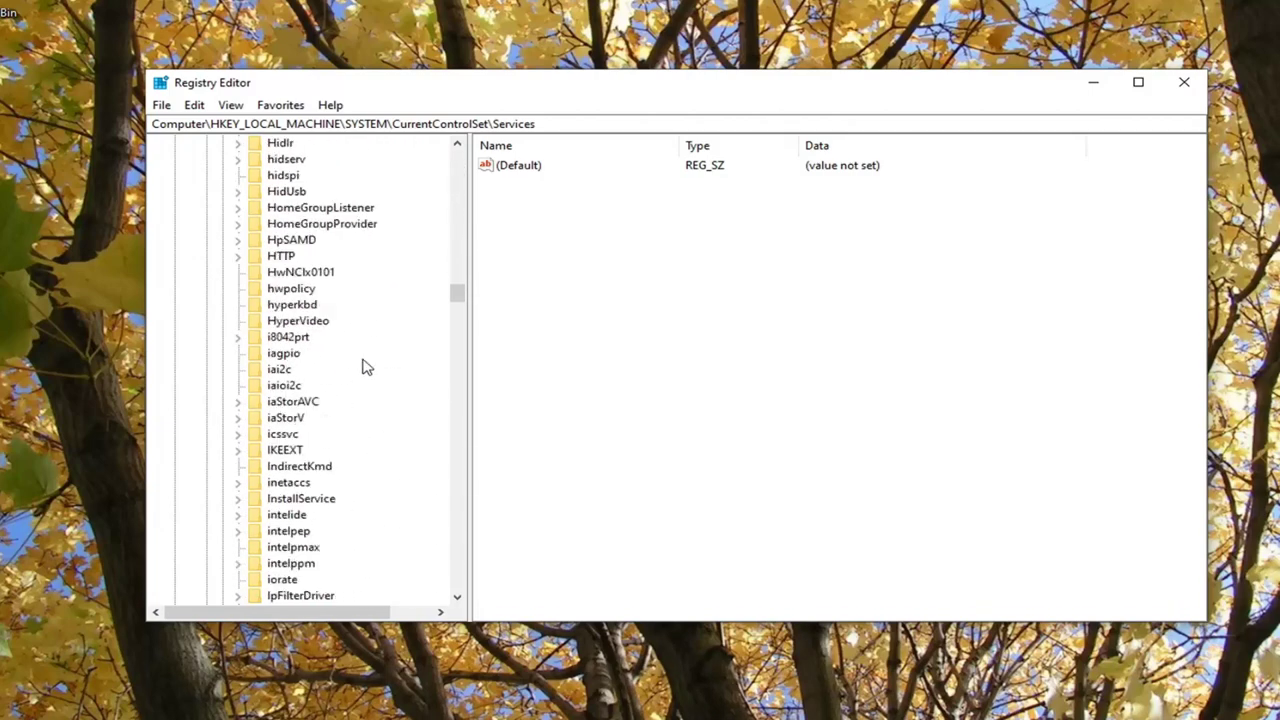
scroll(363, 373, down, 20)
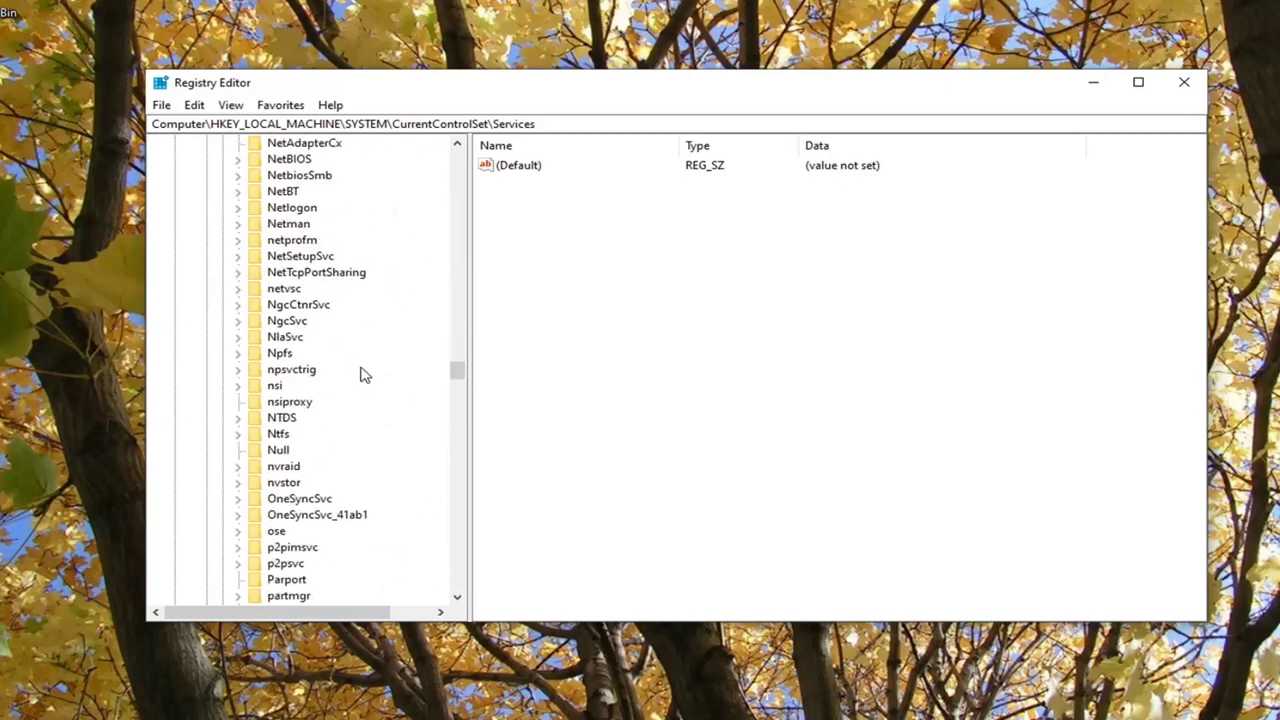
click(296, 516)
double_click(297, 518)
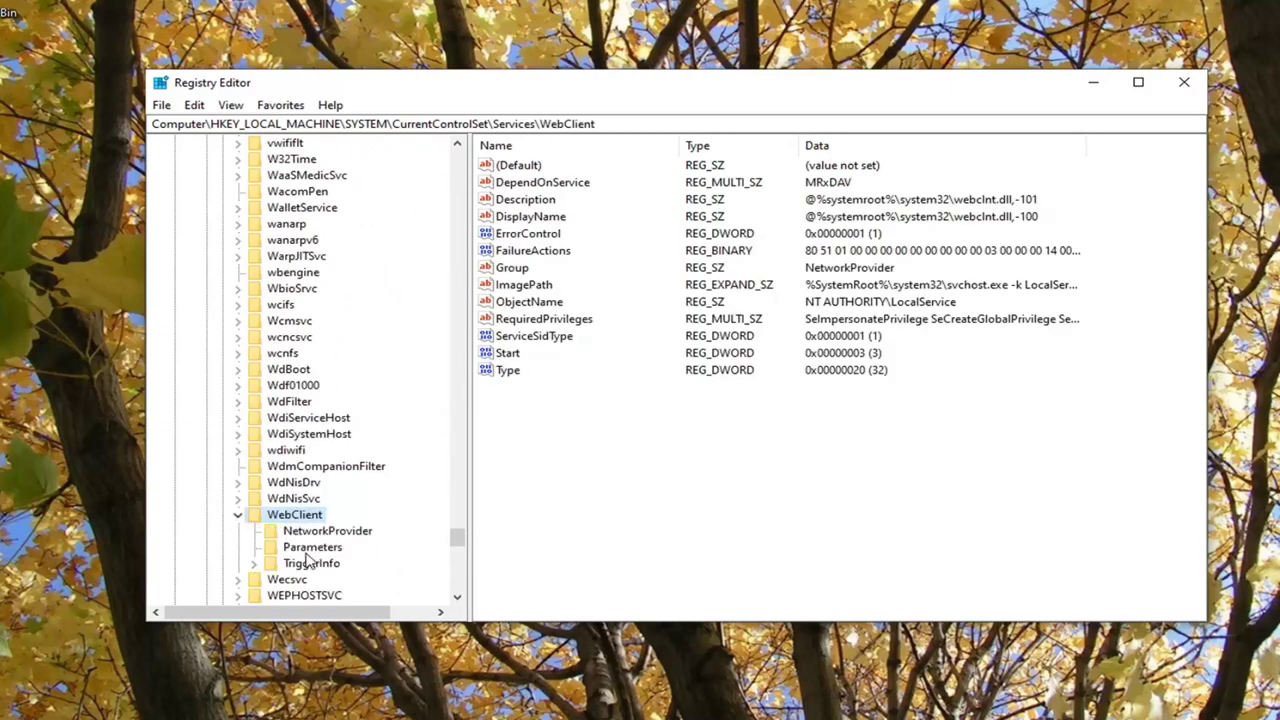
click(310, 550)
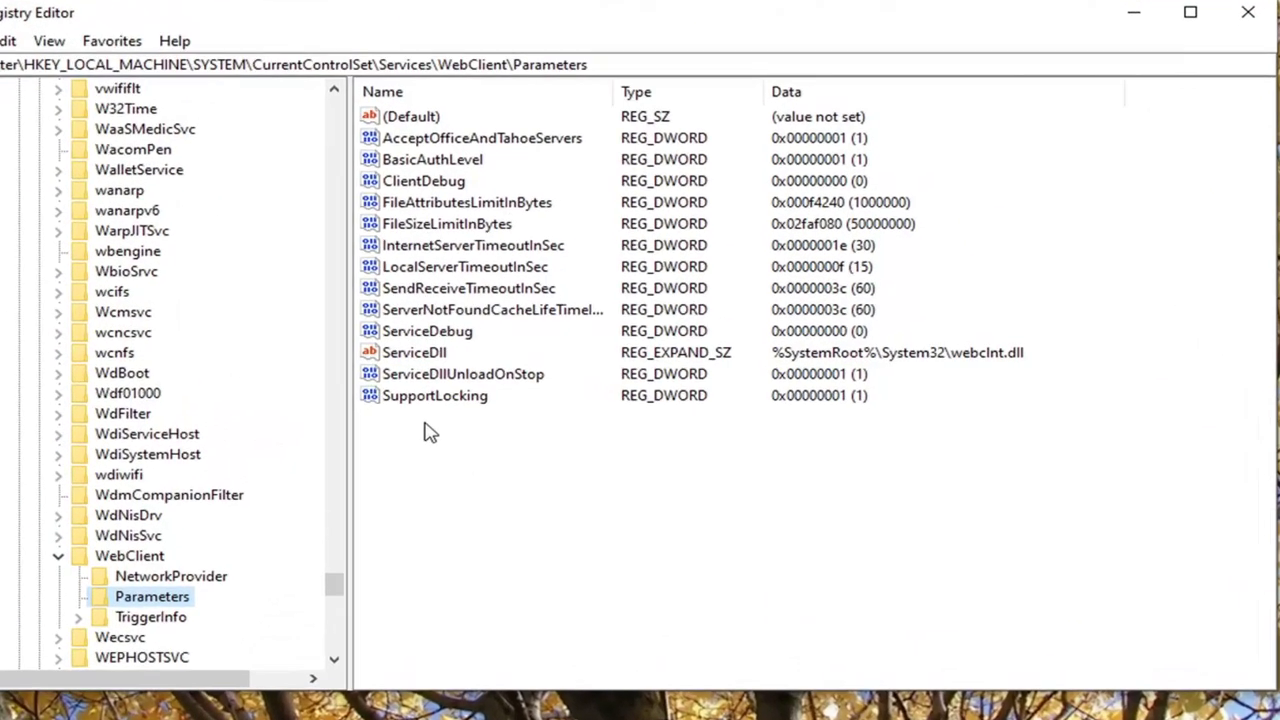
Create a new DWORD (32-bit) Value in Parameters and name it AuthForwardServerList
right_click(484, 426)
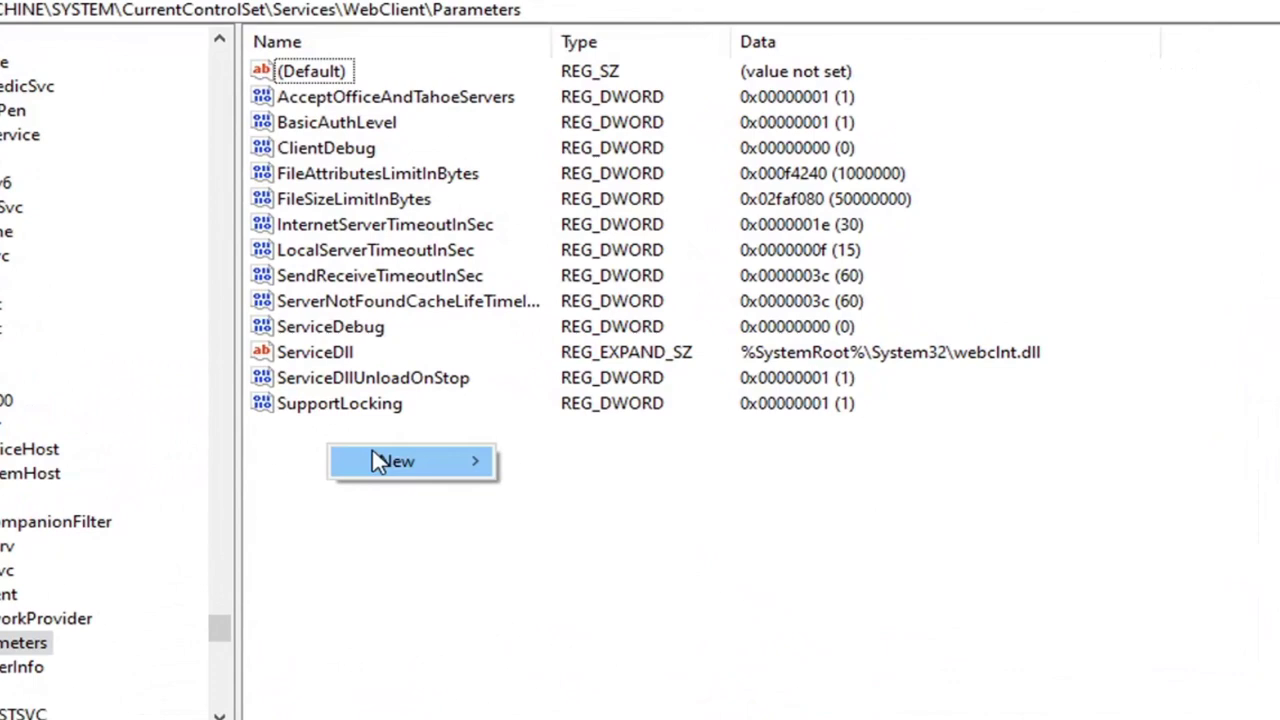
mouse_move(544, 444)
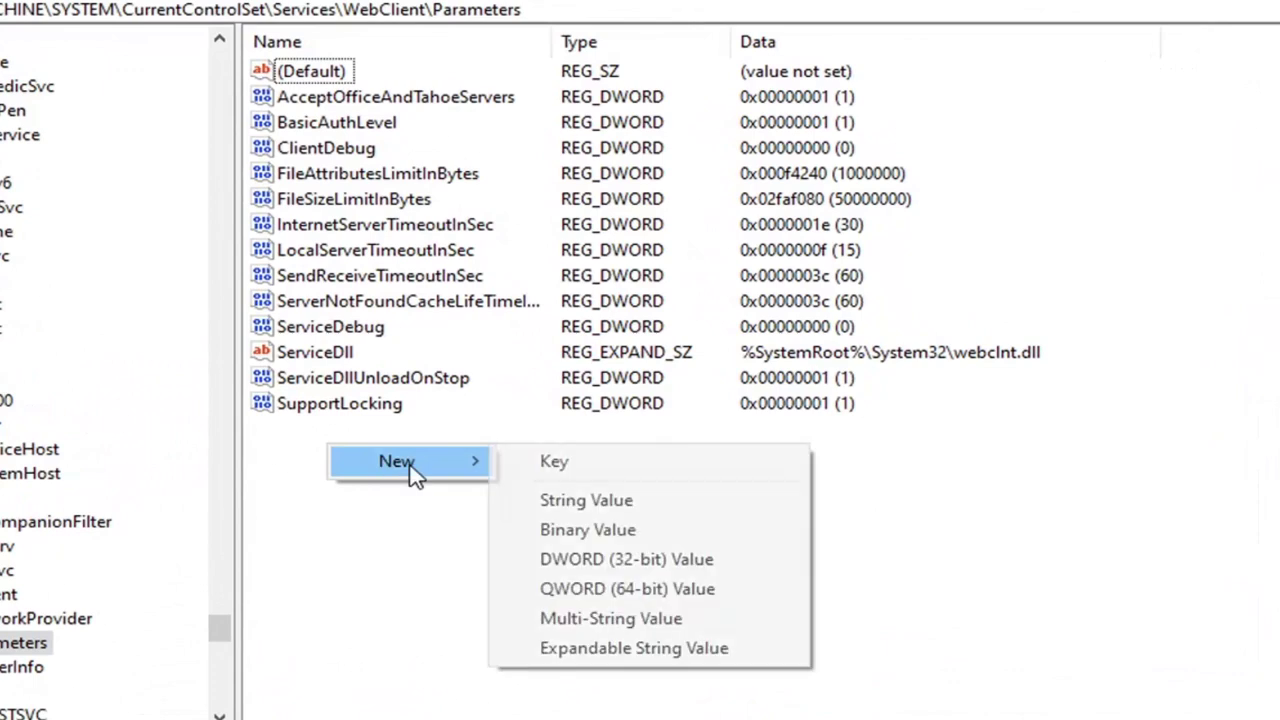
click(610, 563)
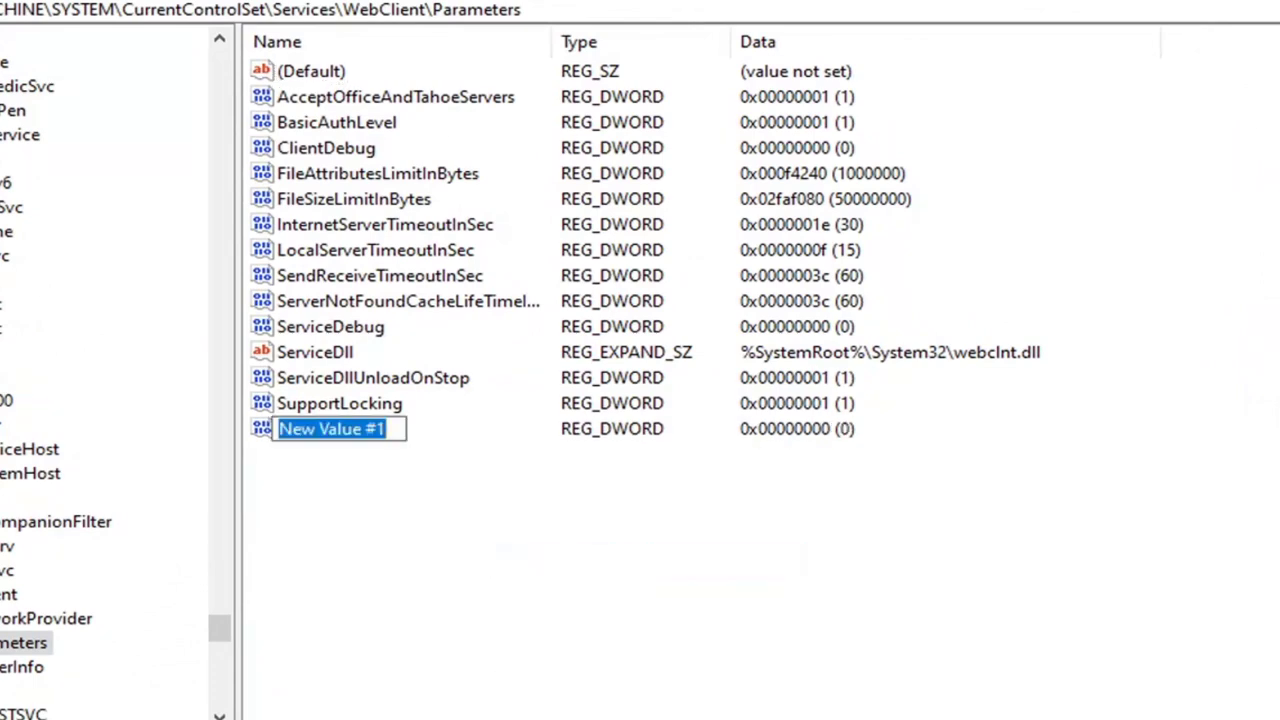
right_click(318, 432)
click(330, 547)
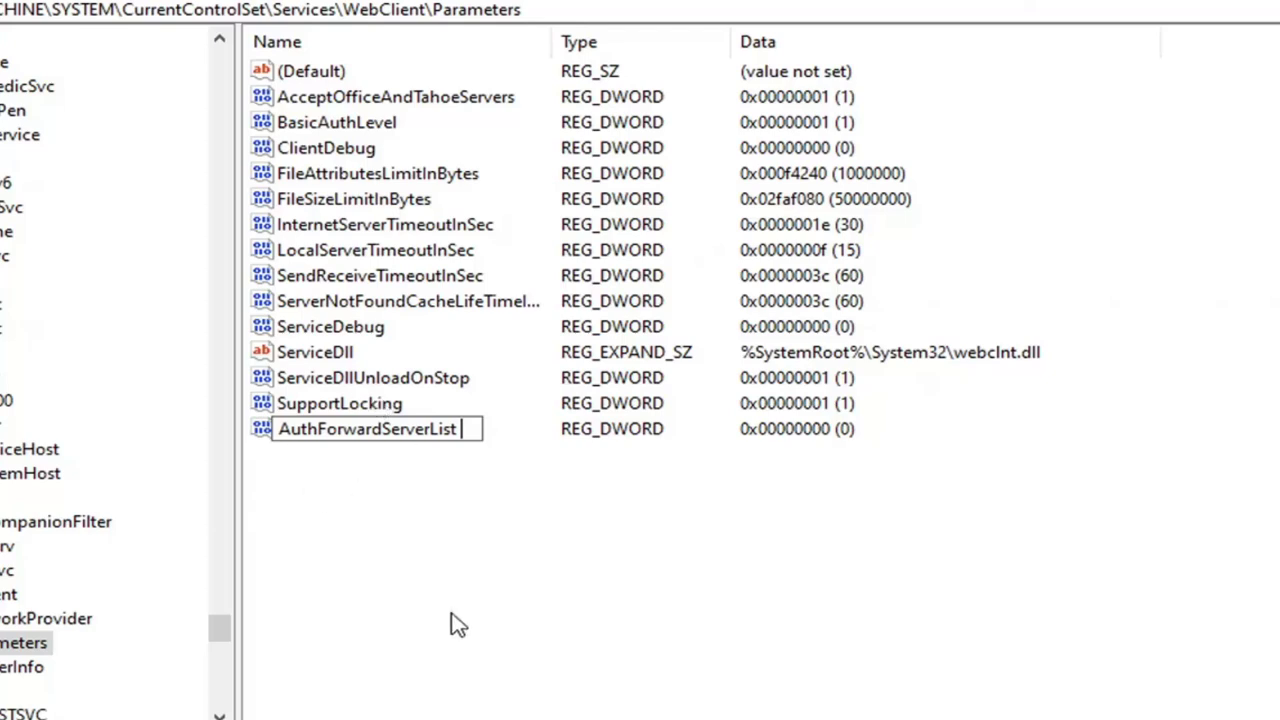
key(Return)
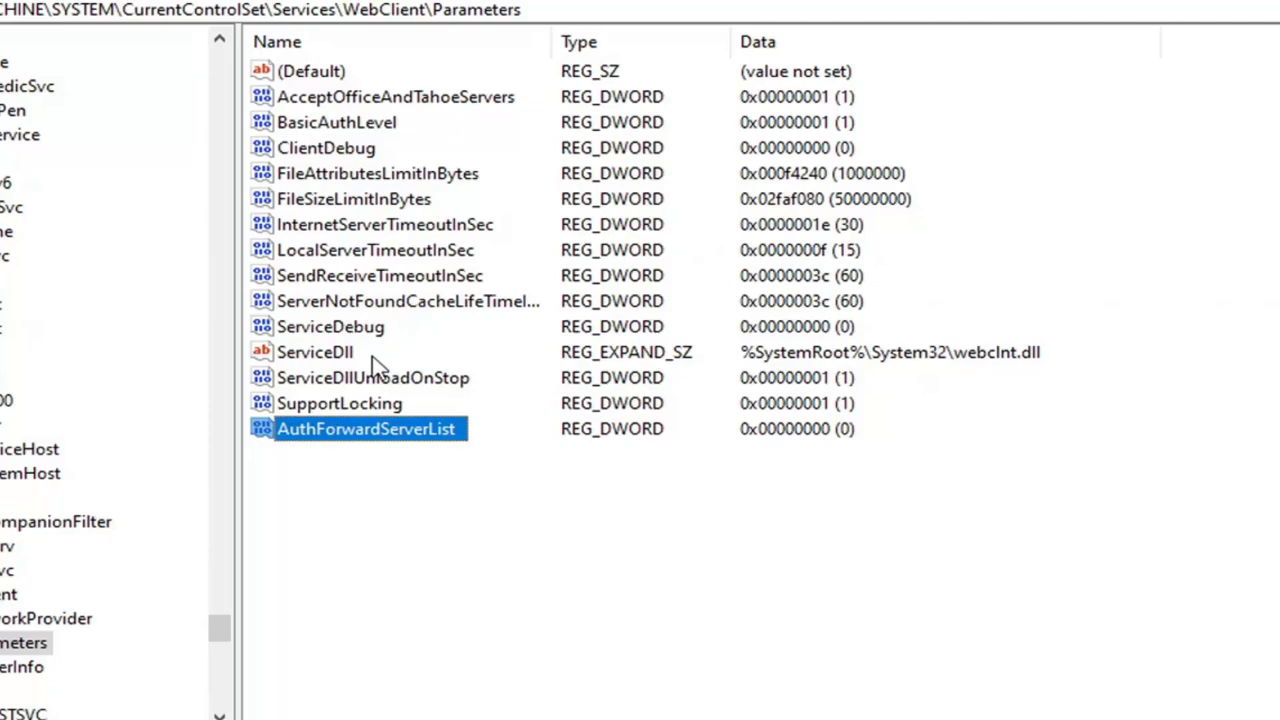
Modify AuthForwardServerList to hold value data 0 in hexadecimal
right_click(316, 433)
click(389, 454)
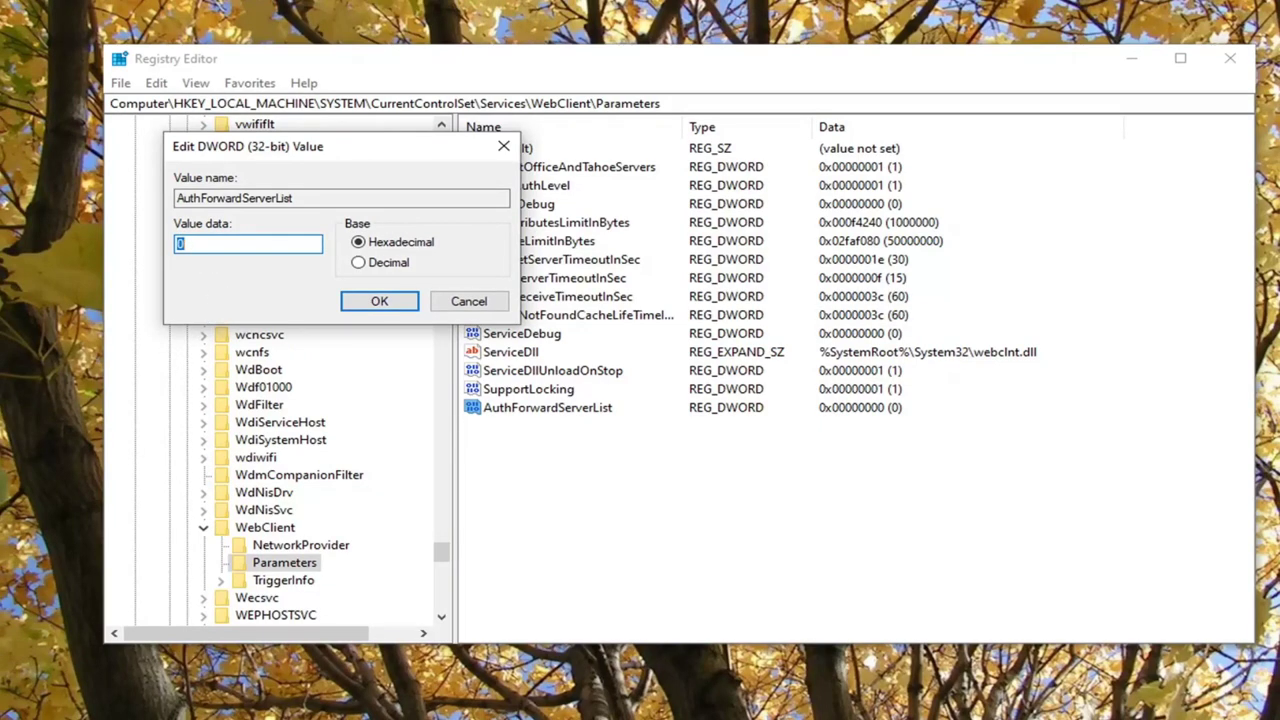
text(0)
click(390, 307)
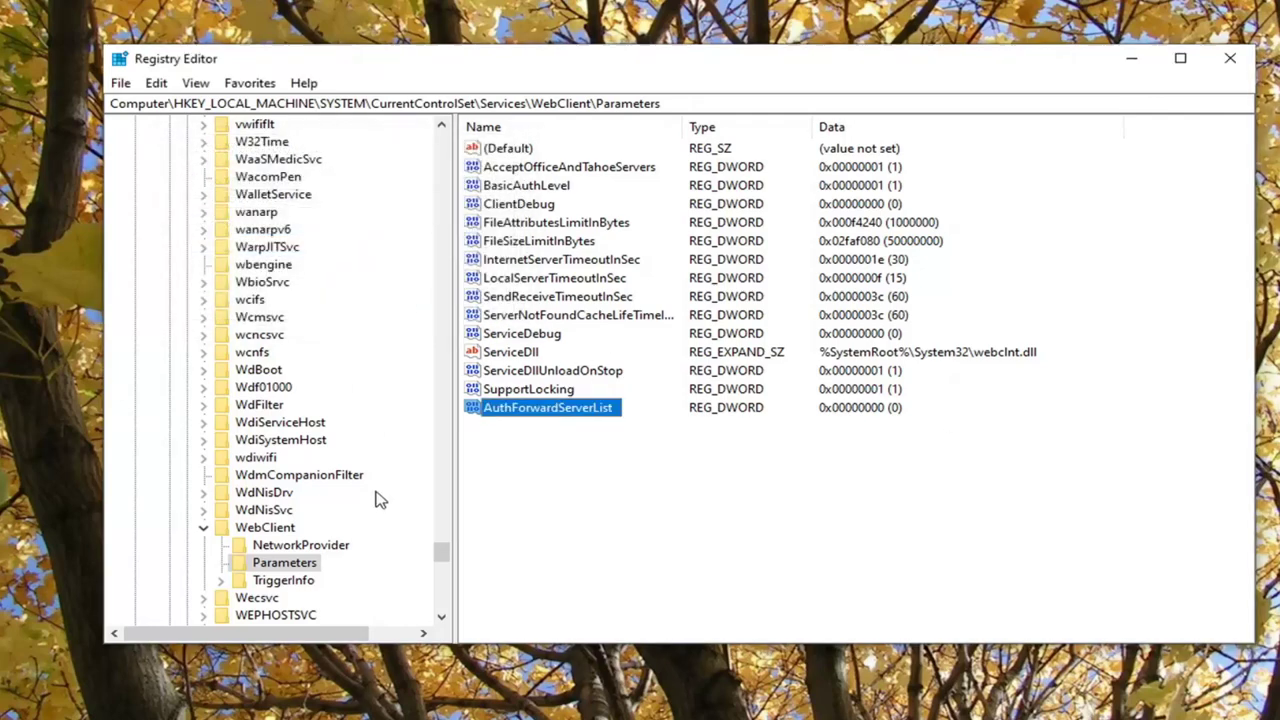
Collapse WebClient, Services, CurrentControlSet, SYSTEM and HKEY_LOCAL_MACHINE, then select Computer
click(202, 529)
drag(447, 562, 472, 218)
scroll(337, 320, up, 20)
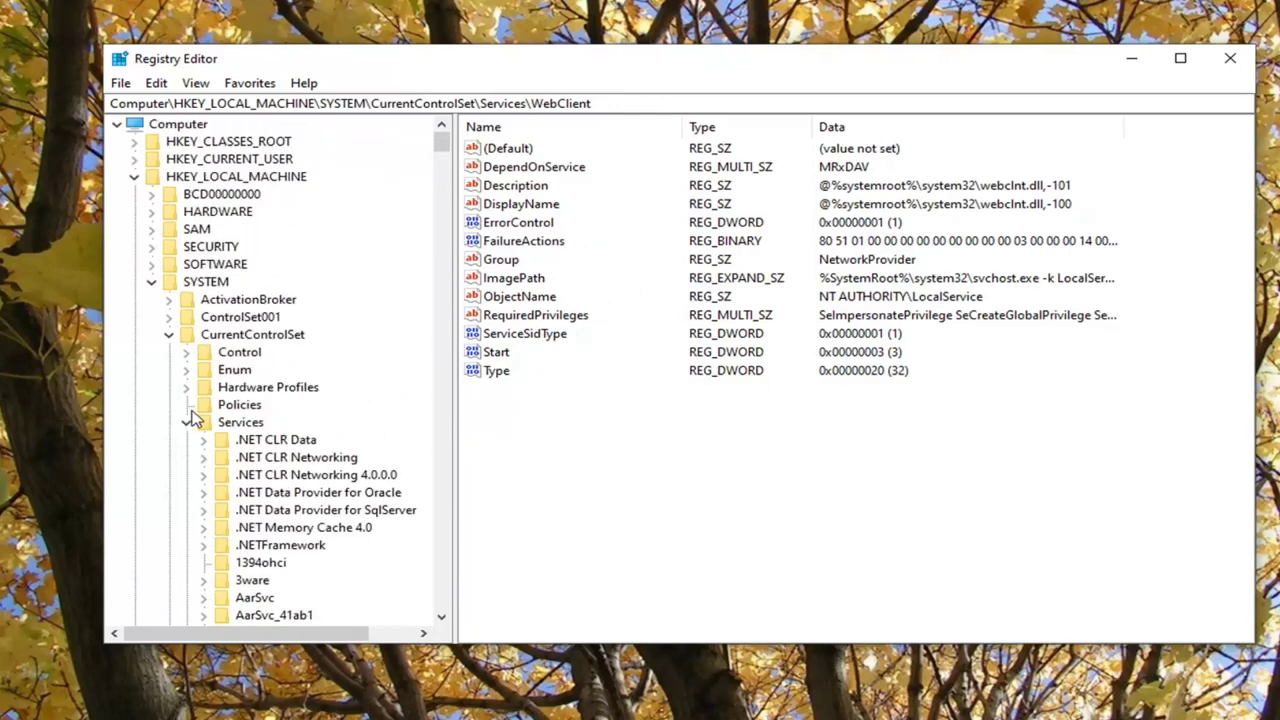
click(187, 421)
click(169, 334)
click(151, 281)
click(134, 176)
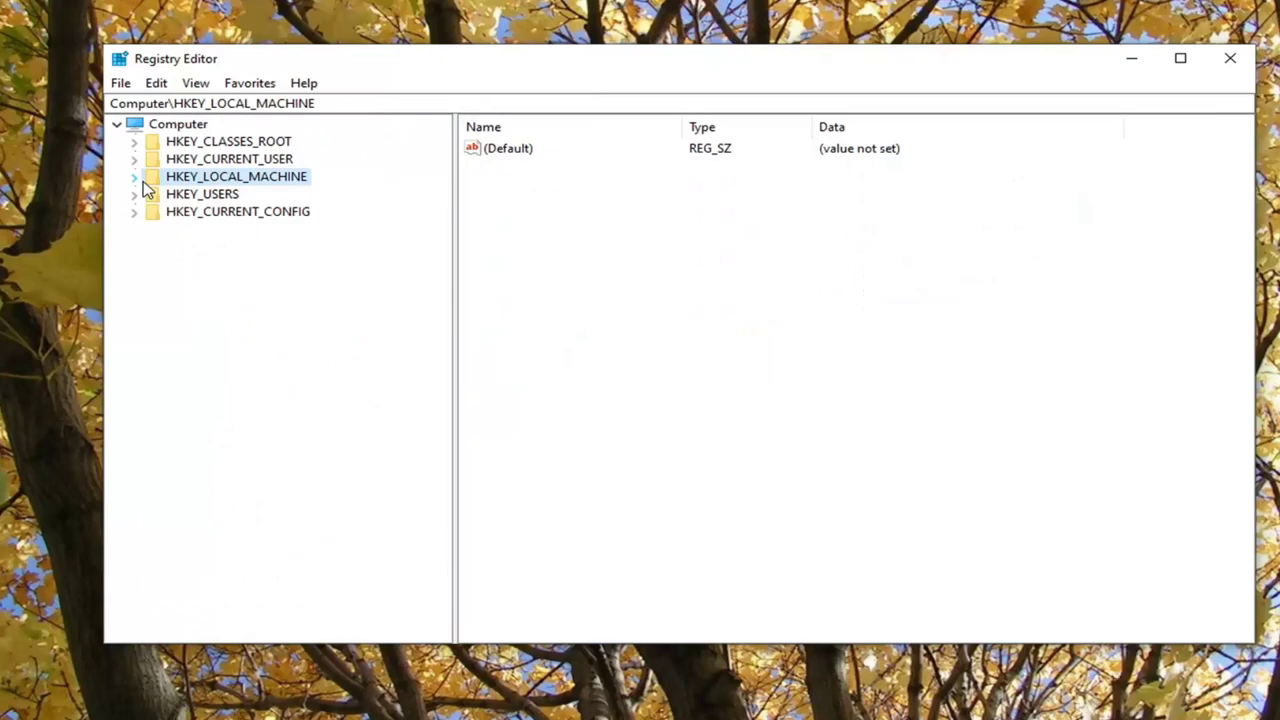
click(163, 125)
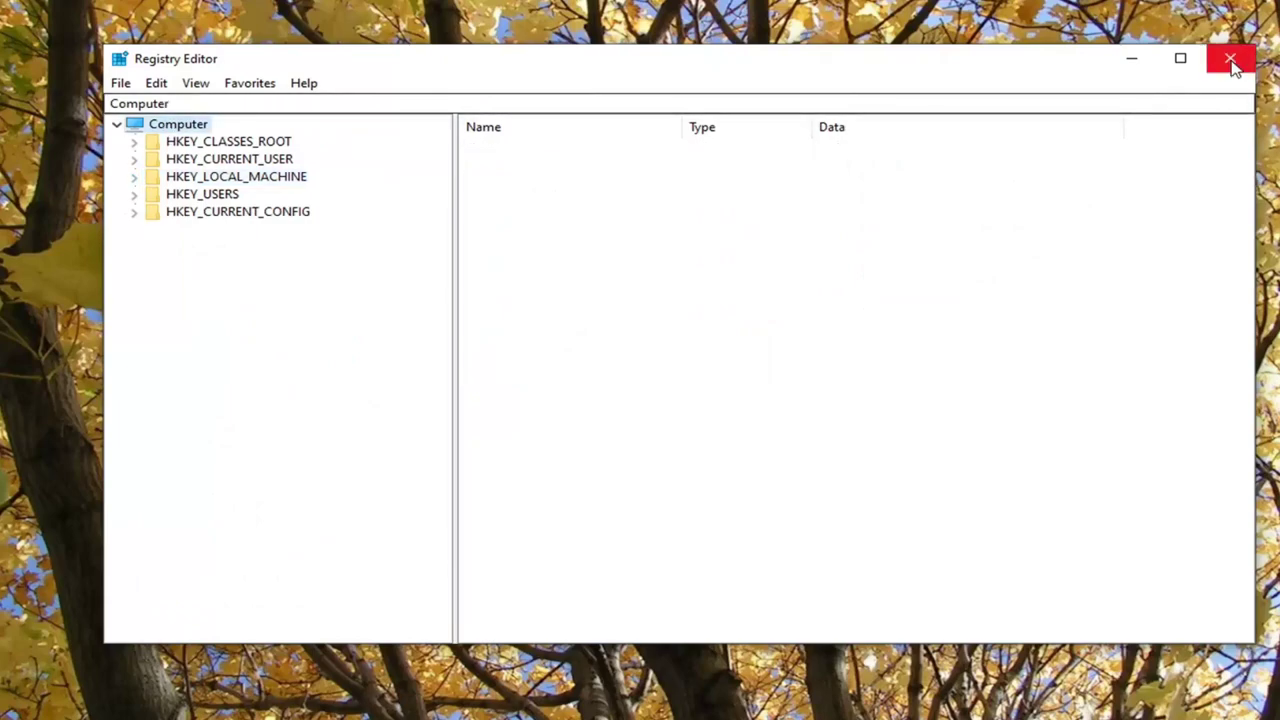